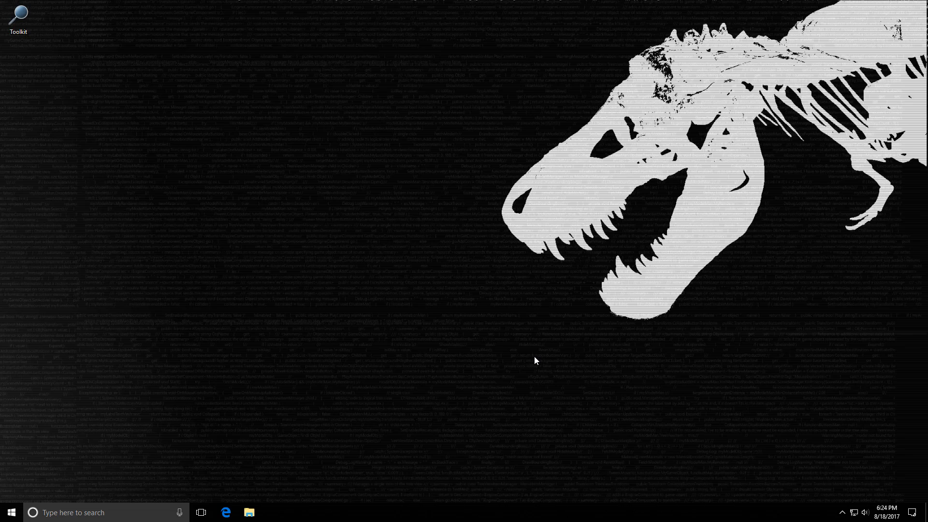
- Bring up the Start menu to search for the group policy editor
left_click(11, 512)
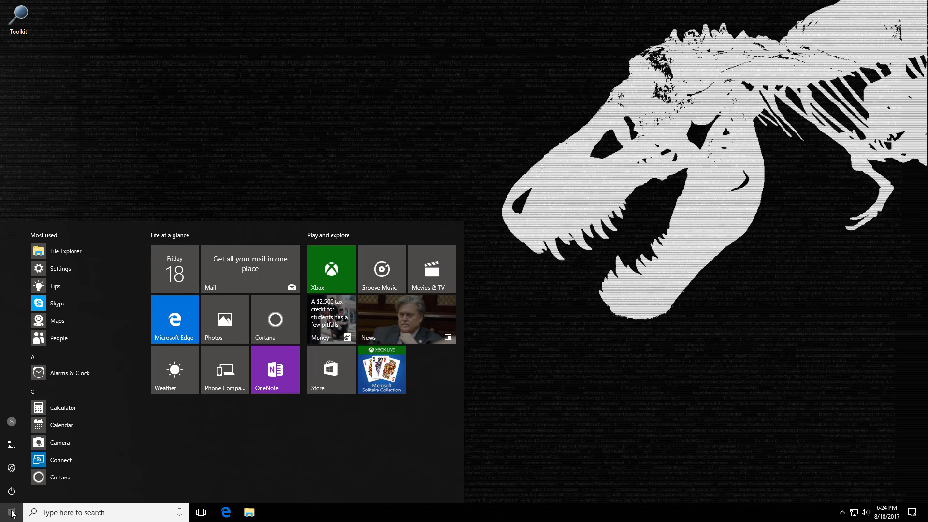
type("gpe")
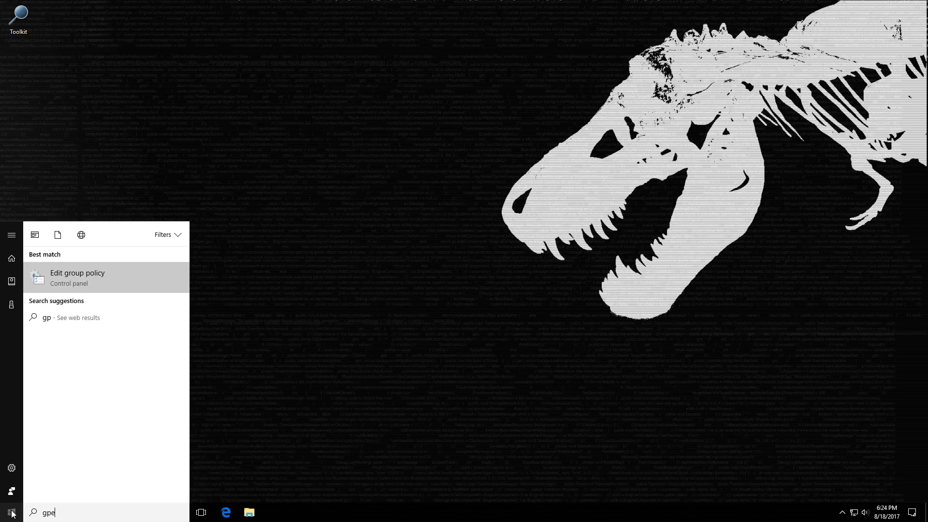
type("dit")
- Launch the editor, widen the tree and expand Computer Configuration > Administrative Templates > Windows Components
key("Return")
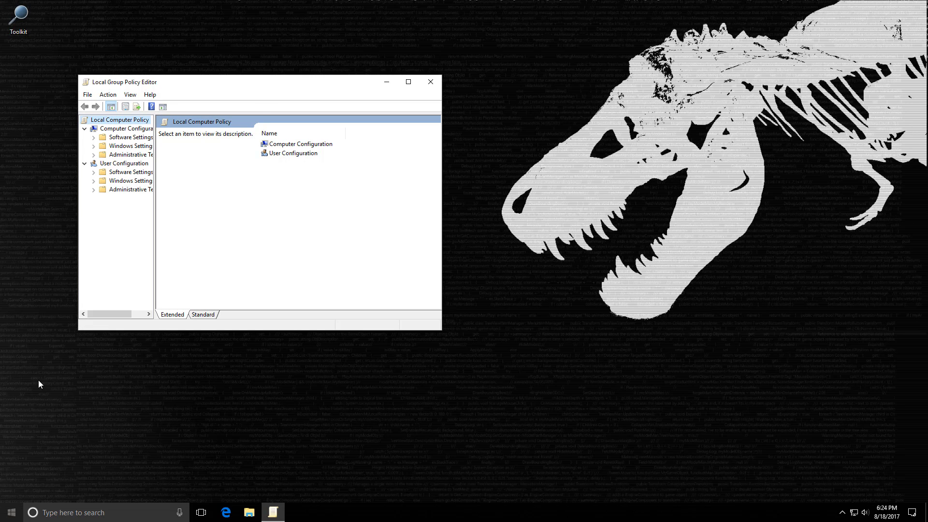
mouse_move(267, 86)
left_mouse_down()
mouse_move(308, 85)
mouse_move(390, 129)
left_mouse_up()
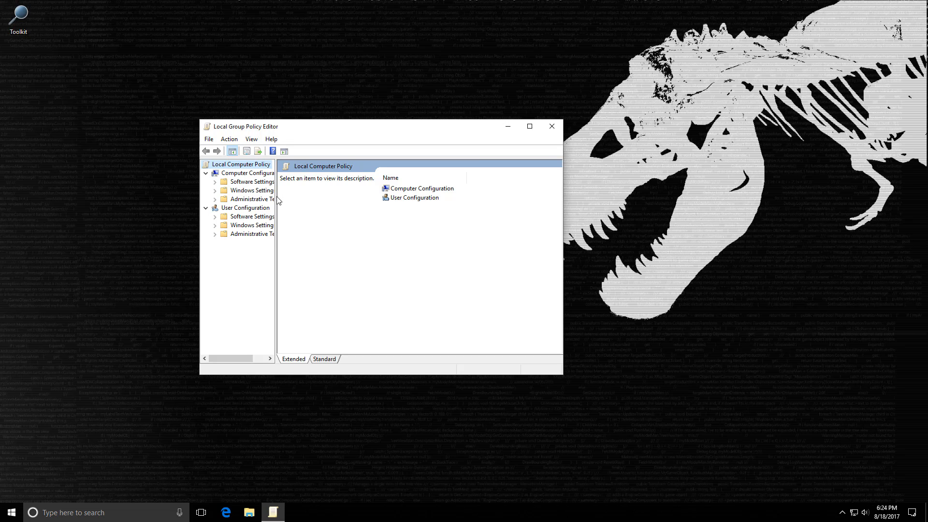
left_click_drag(277, 202, 361, 203)
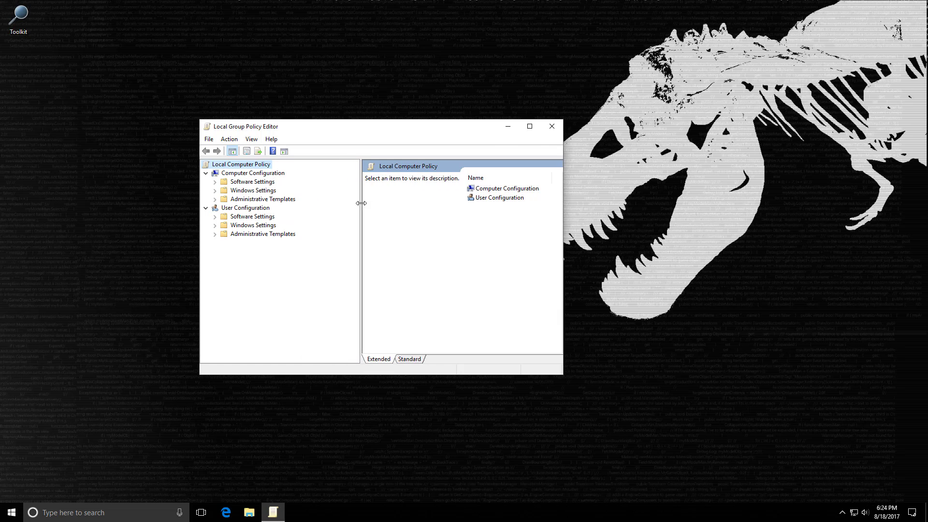
left_click(254, 199)
left_click(215, 199)
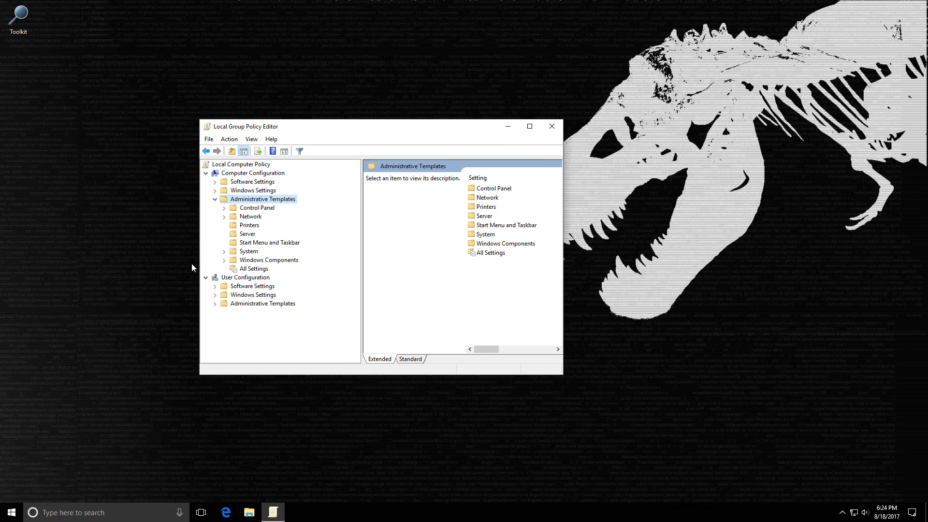
left_click(225, 260)
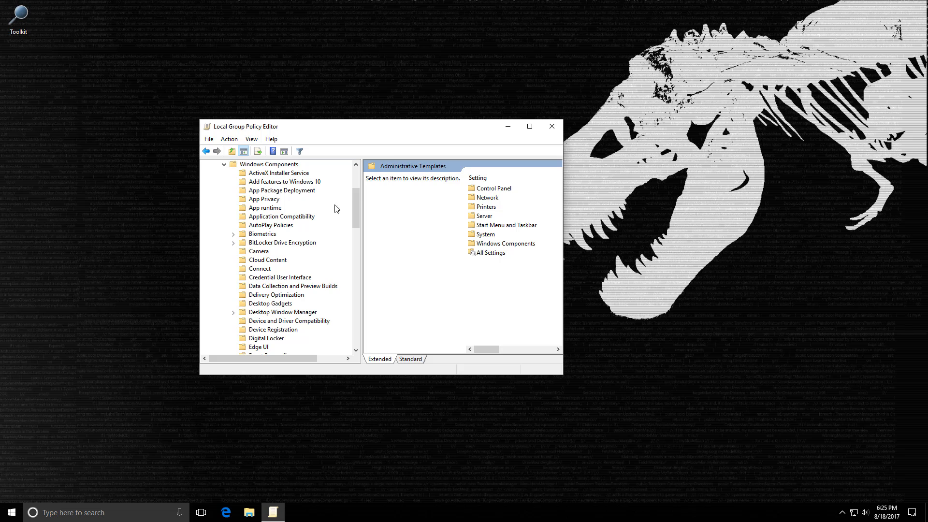
mouse_move(355, 207)
left_mouse_down()
mouse_move(359, 313)
mouse_move(357, 290)
left_mouse_up()
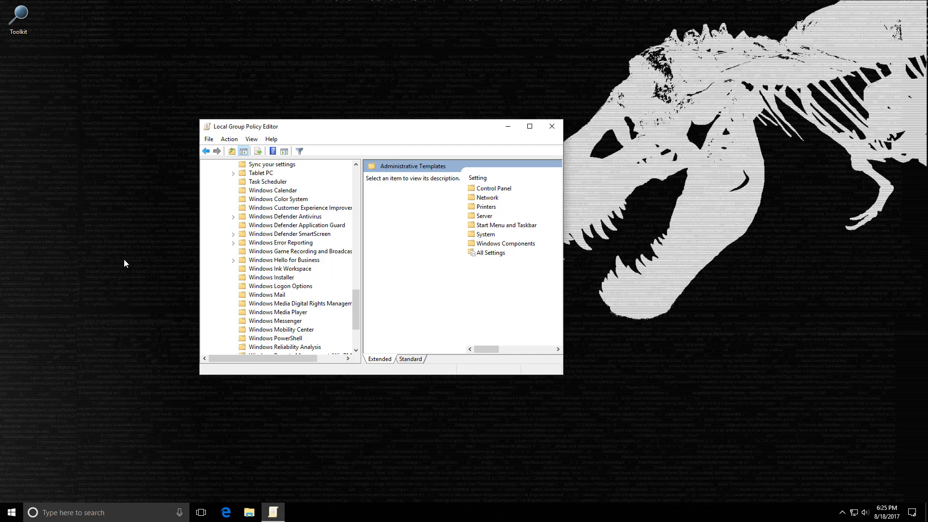
- Show the Windows Defender Antivirus policies and the description of Turn off Windows Defender Antivirus
left_click(277, 216)
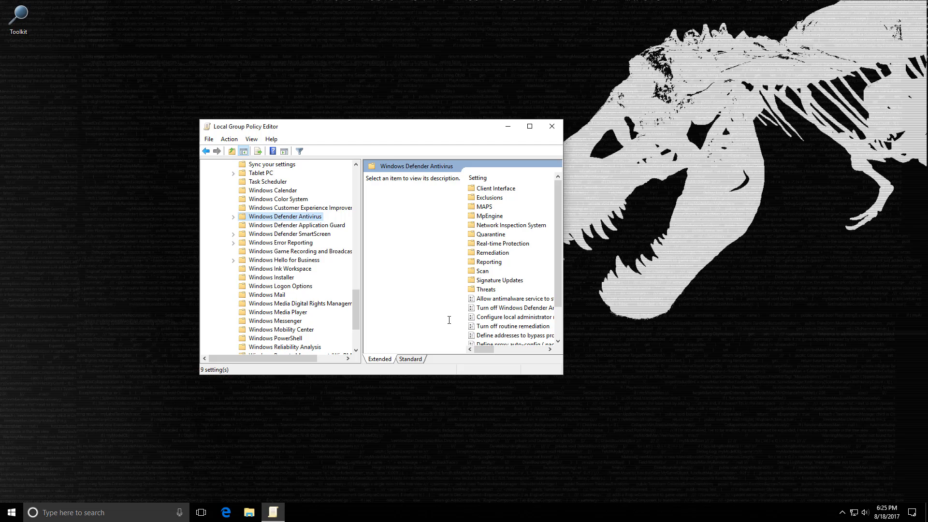
left_click_drag(564, 376, 688, 464)
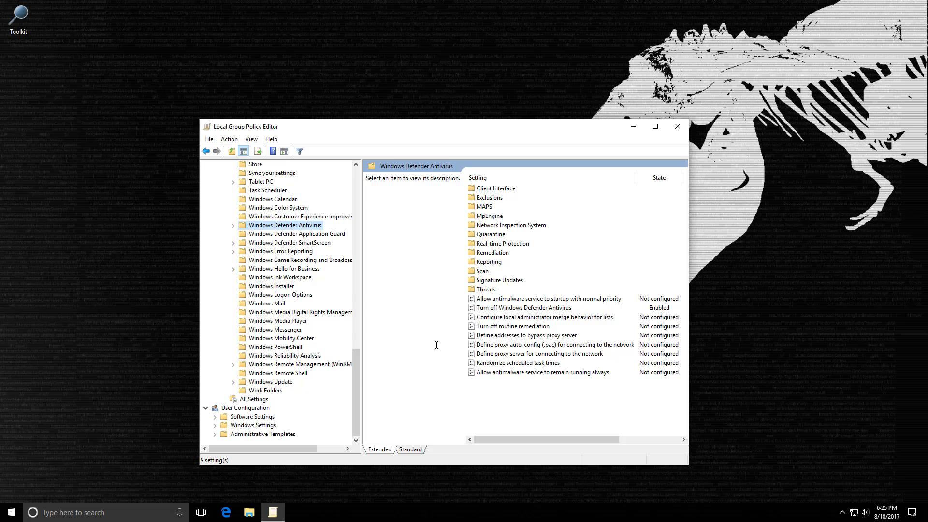
left_click(485, 312)
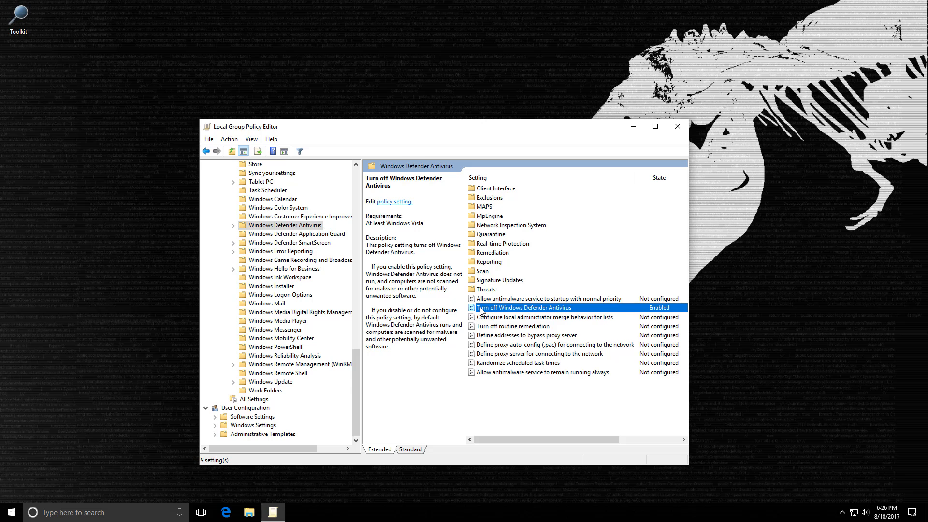
double_click(481, 311)
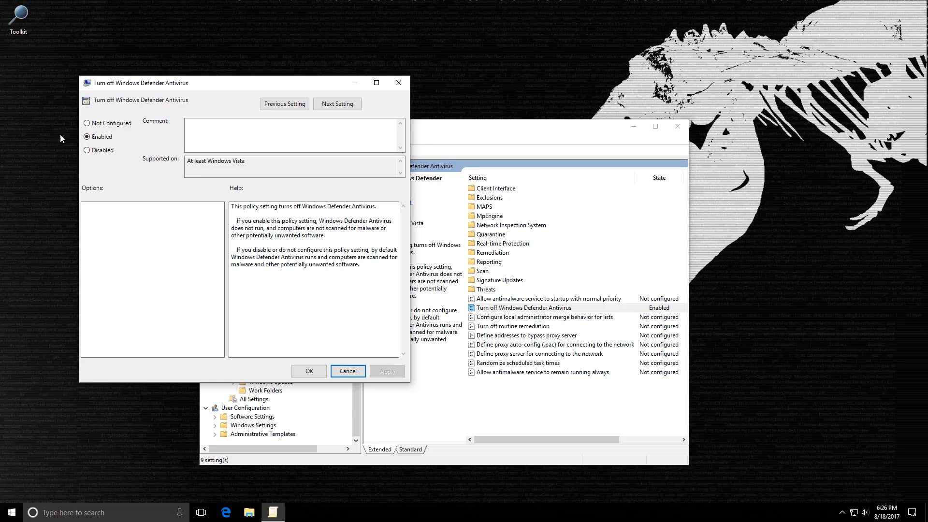
left_click(86, 124)
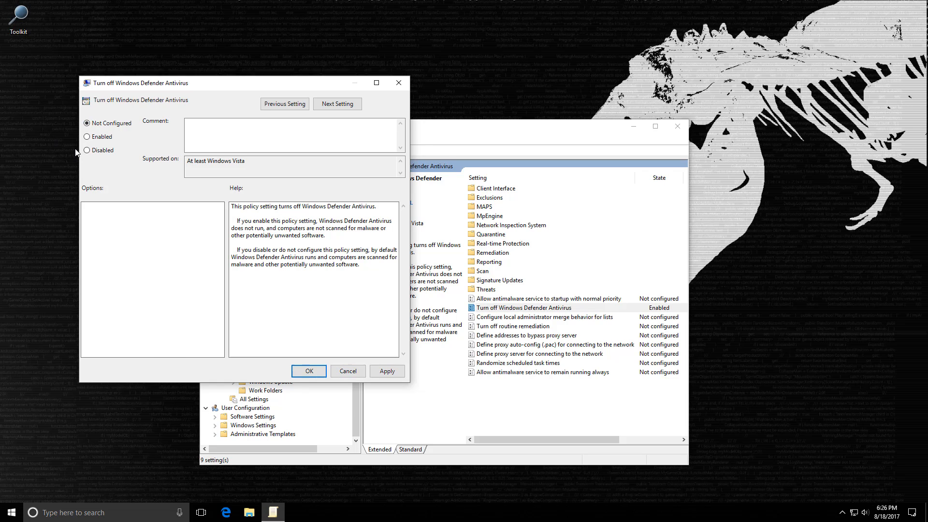
left_click(87, 136)
left_click(348, 372)
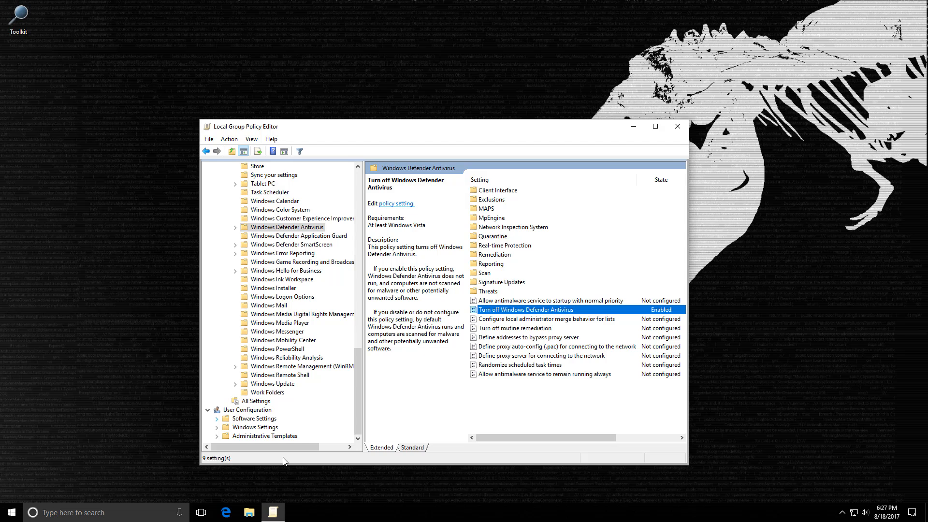
right_click(350, 513)
left_click(384, 463)
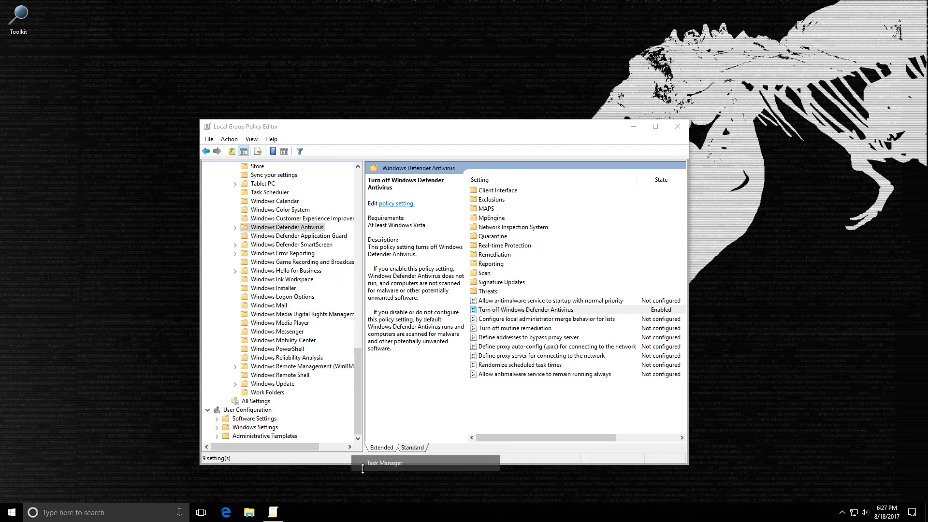
left_click(623, 130)
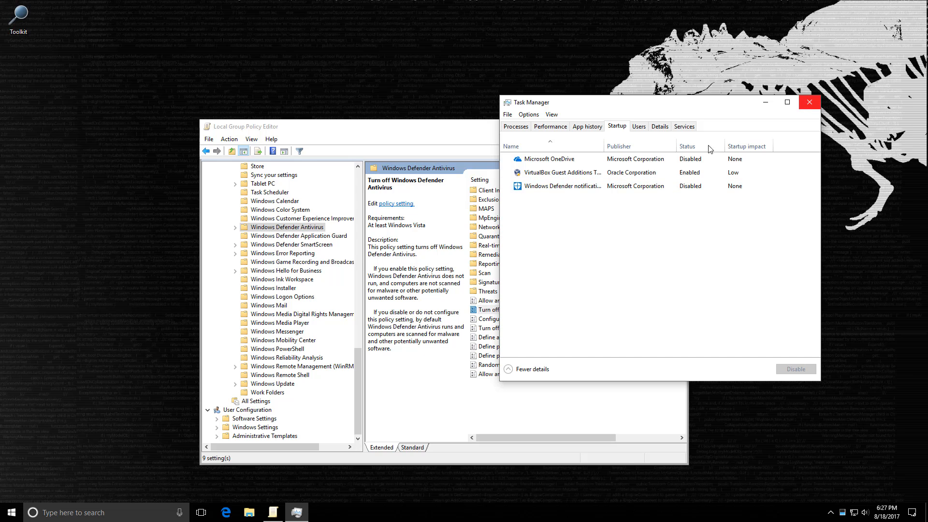
right_click(642, 186)
left_click(619, 240)
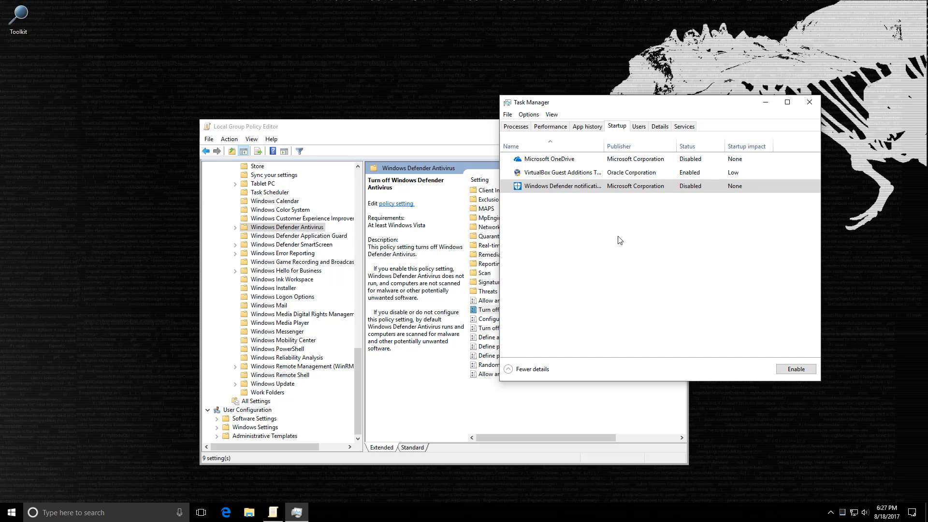
left_click(810, 102)
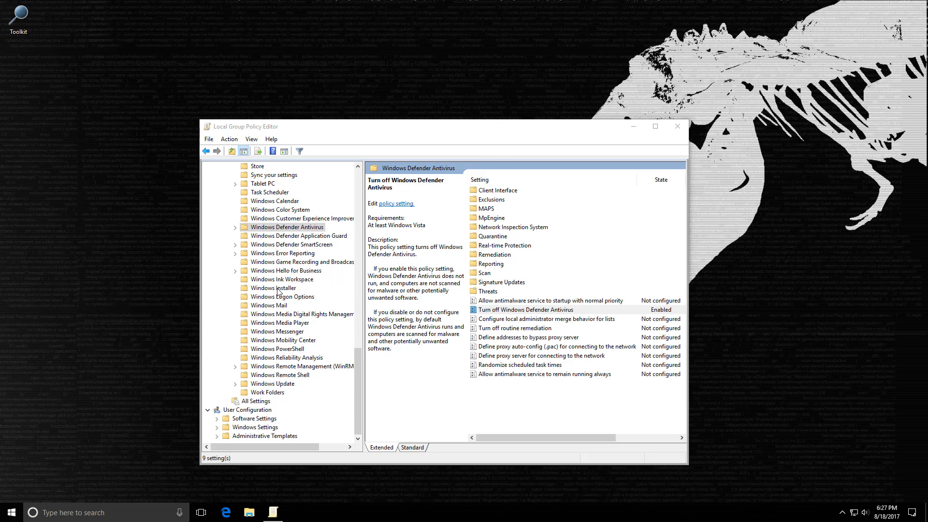
- Review Configure Error Reporting without changes, then show the Windows Update policy list
double_click(299, 254)
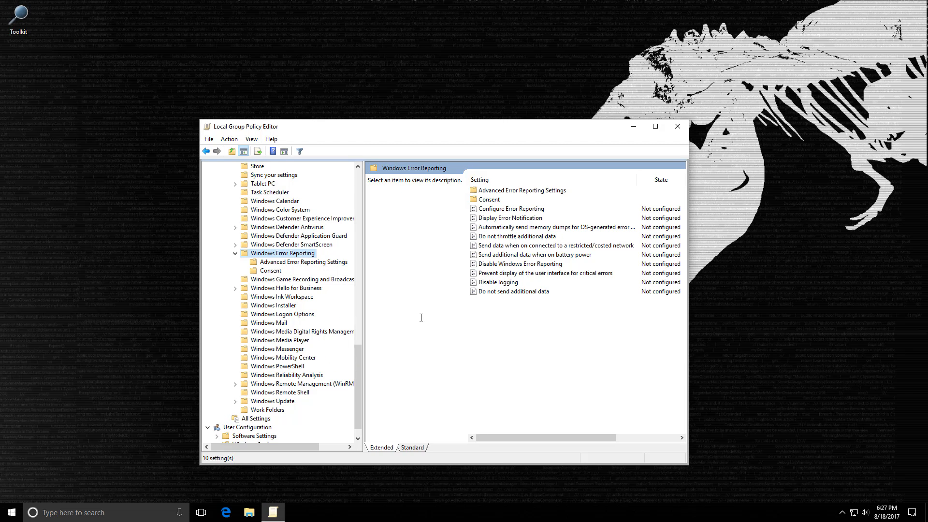
double_click(495, 210)
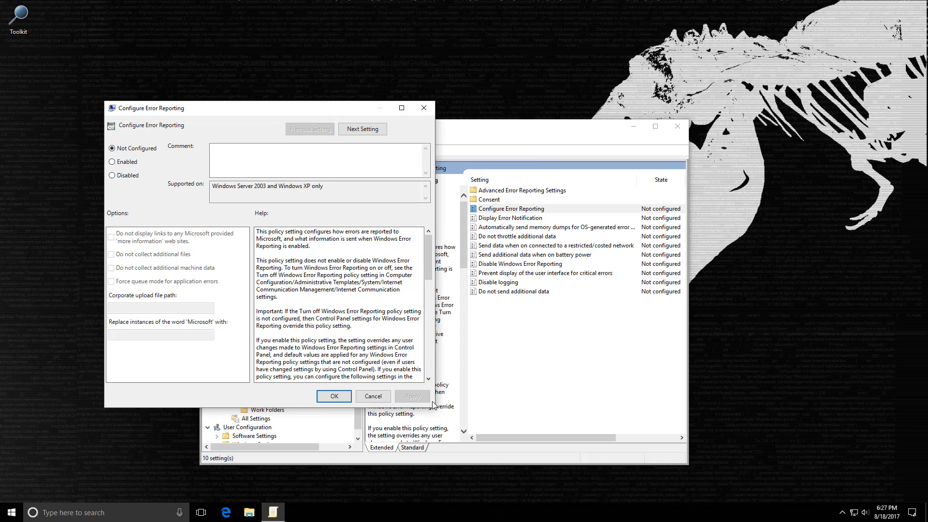
left_click(373, 396)
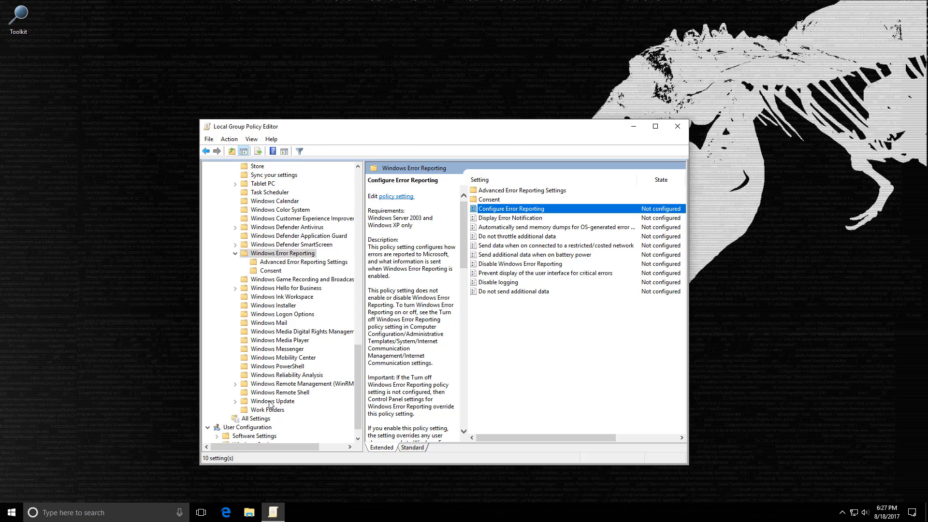
double_click(271, 401)
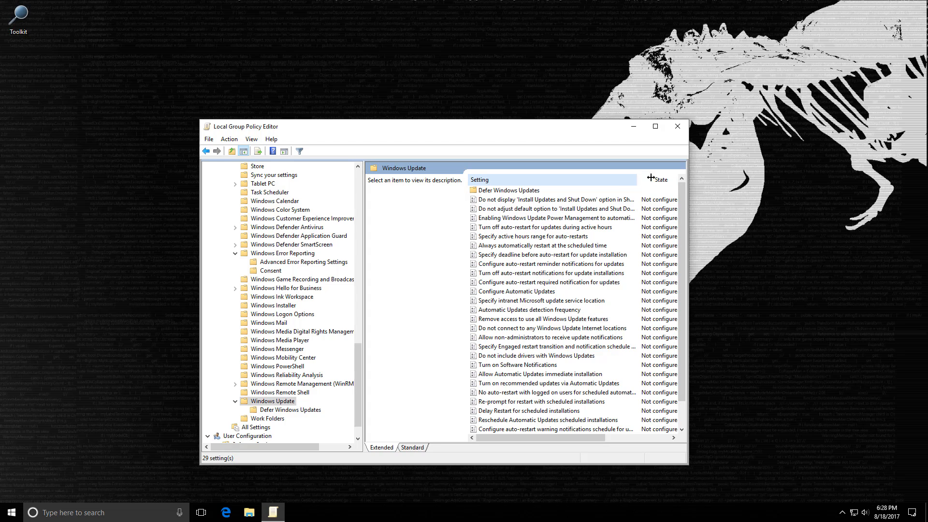
- Read Configure Automatic Updates, then show the Defer Windows Updates settings for feature and quality updates
left_click_drag(651, 178, 684, 178)
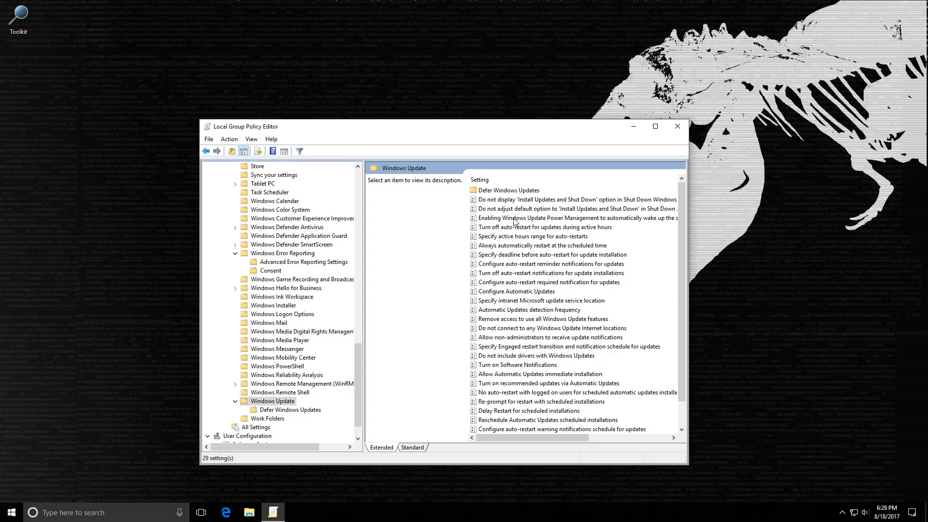
left_click(517, 292)
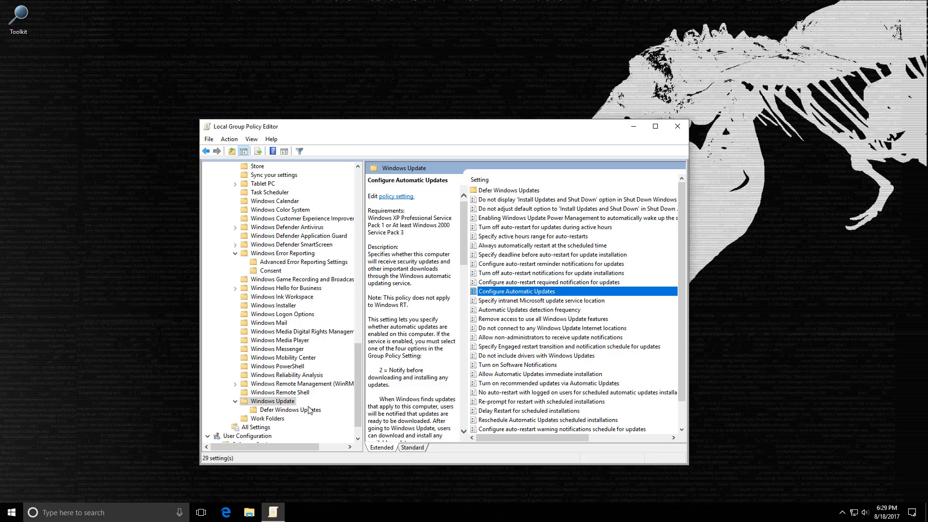
left_click(290, 410)
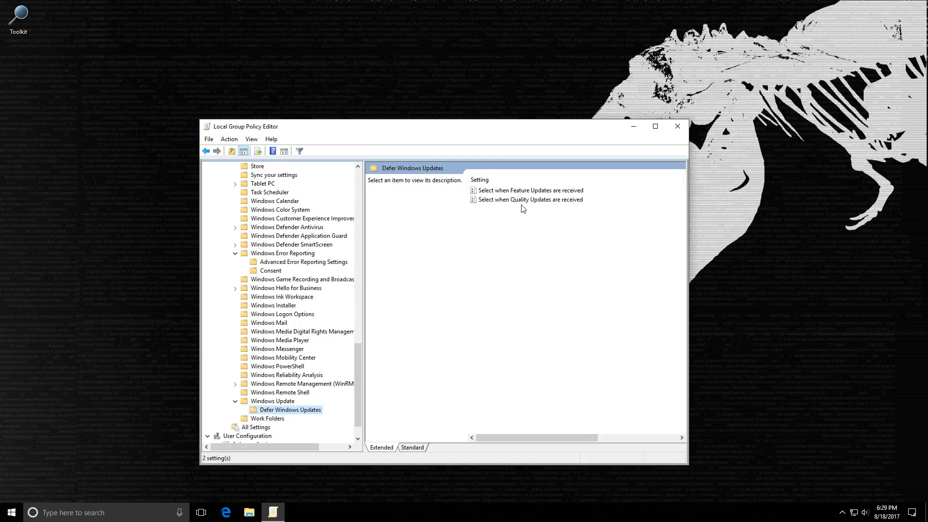
double_click(479, 190)
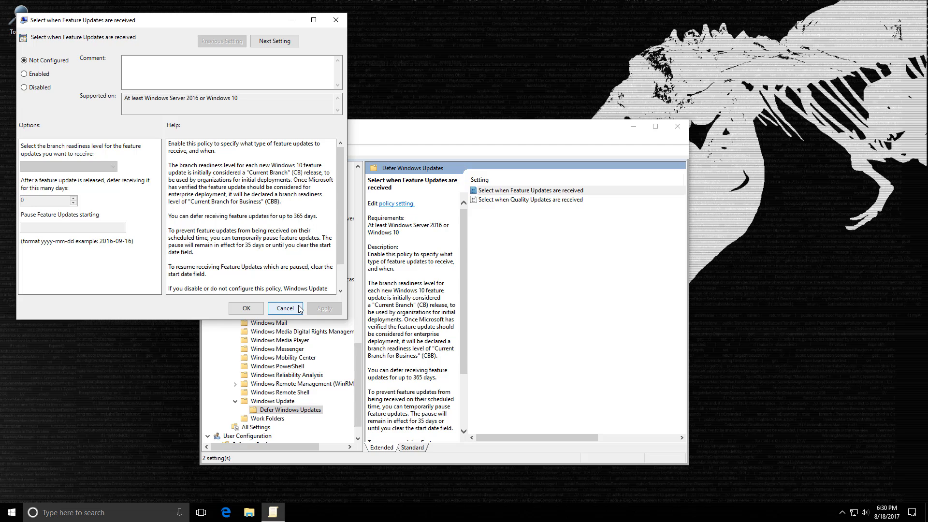
left_click(286, 309)
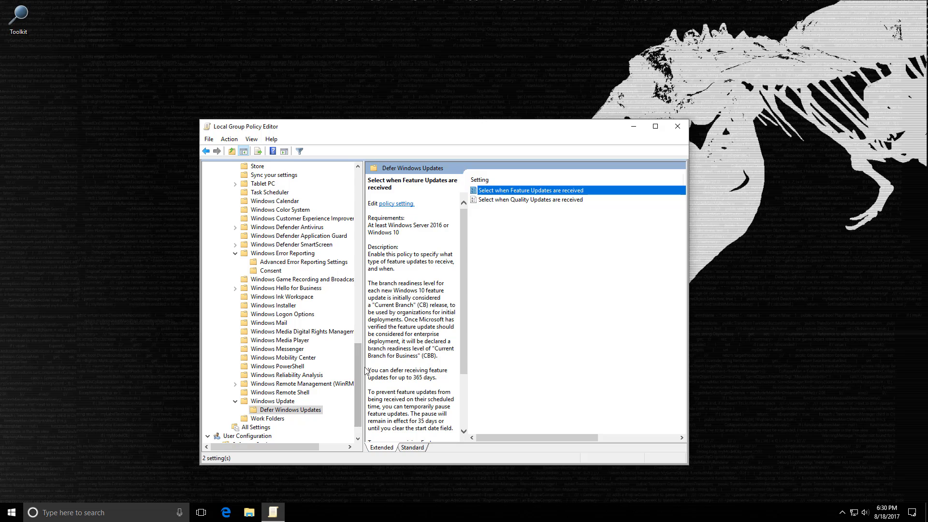
left_click_drag(361, 371, 353, 305)
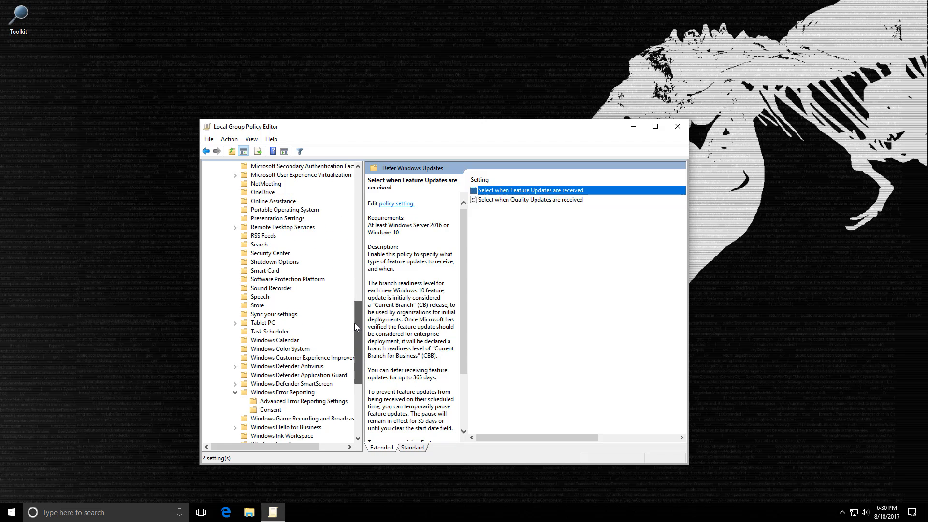
left_click_drag(353, 303, 353, 291)
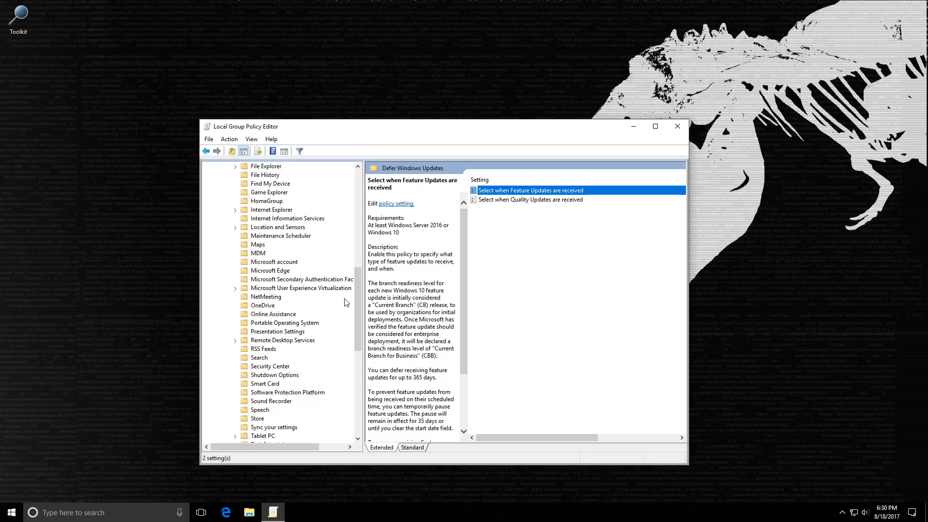
- View the 'Prevent the usage of OneDrive for file storage' policy and close it unchanged
left_click(261, 305)
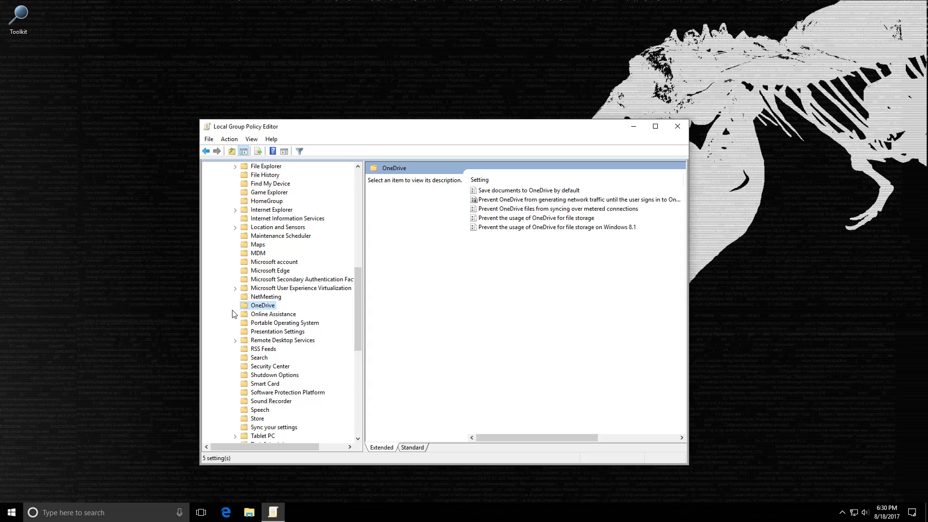
double_click(485, 218)
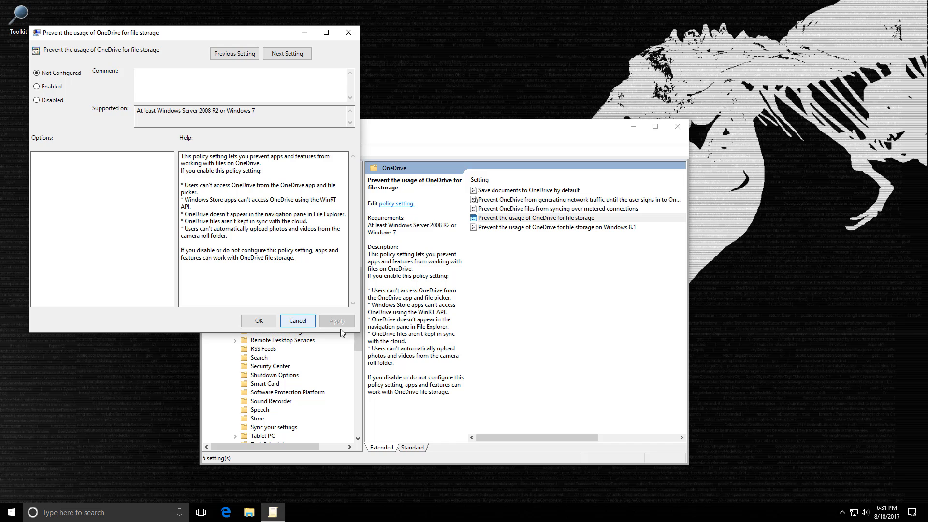
left_click(259, 320)
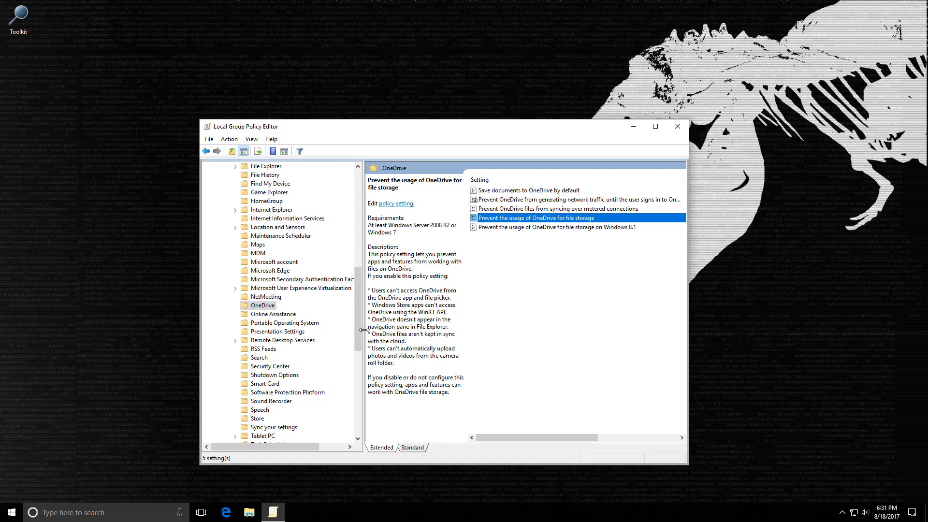
- Close the Group Policy Editor, check the Xbox tile's options and start a search for CCleaner
left_click(676, 126)
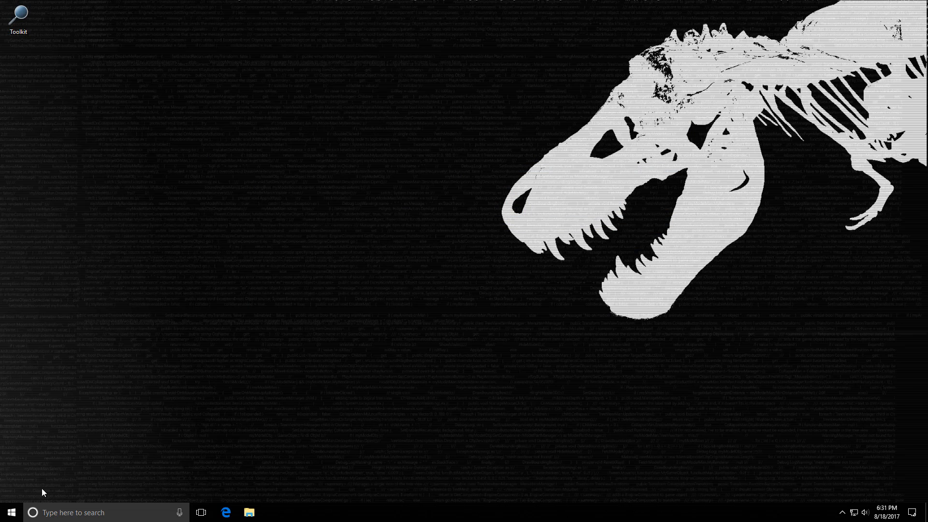
left_click(14, 512)
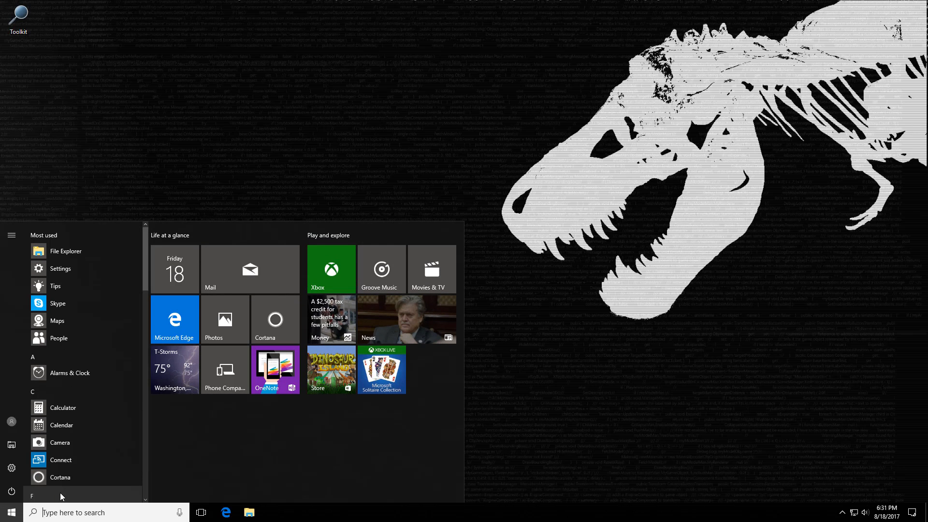
right_click(343, 288)
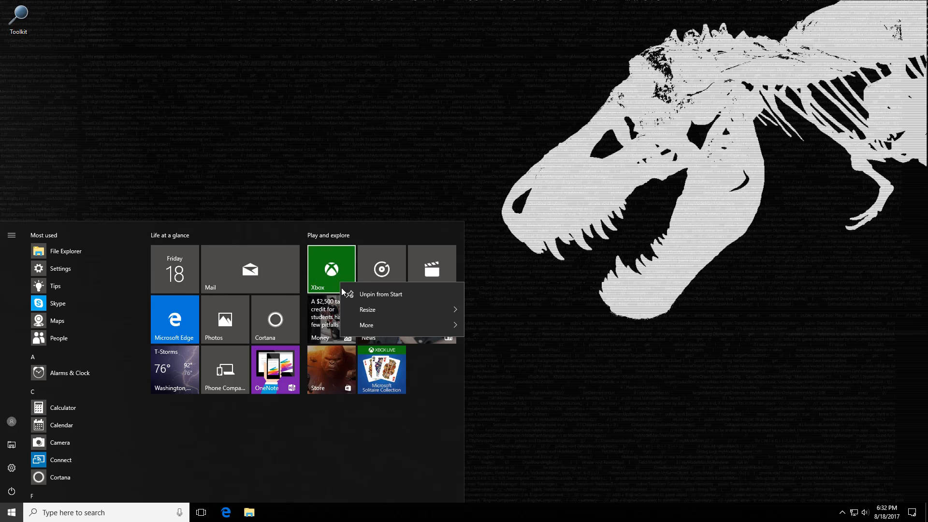
left_click(73, 512)
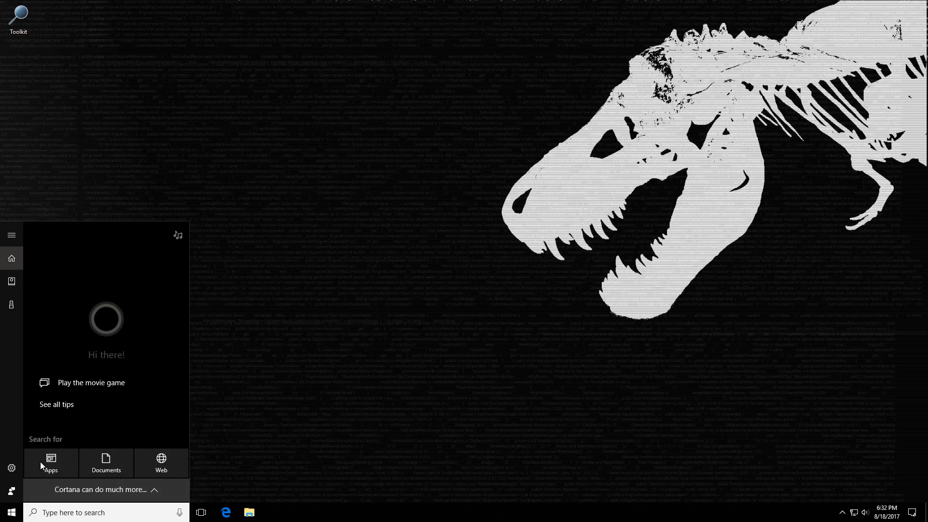
type("cc")
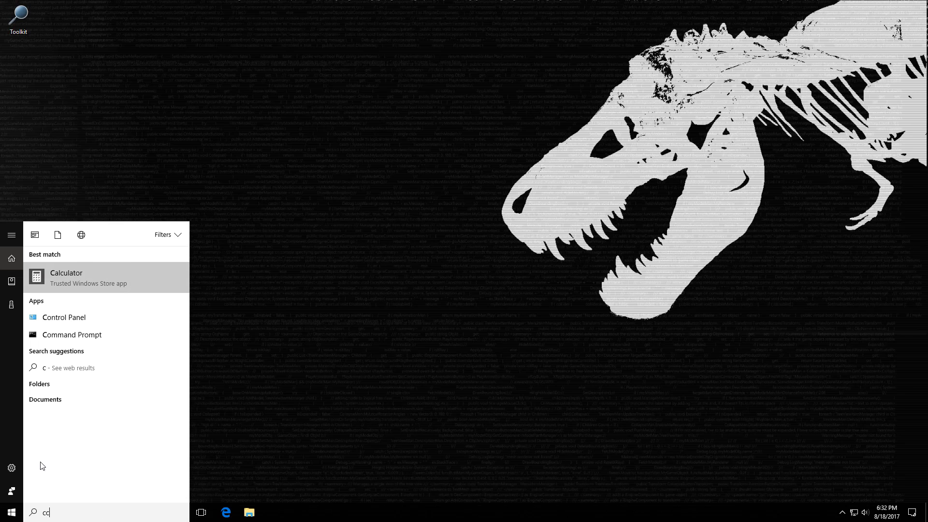
type("leaner")
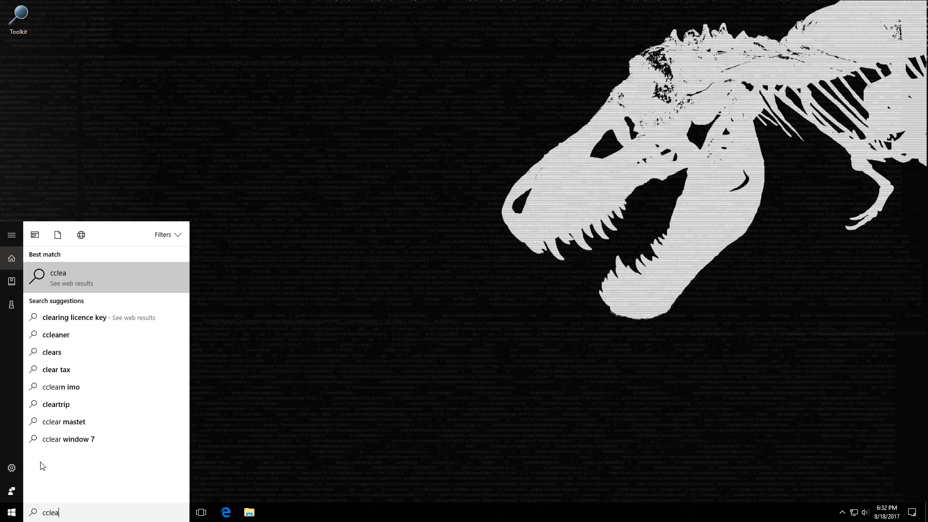
- Launch CCleaner and delete the SecurityHealth entry from the Tools > Startup list
key("Return")
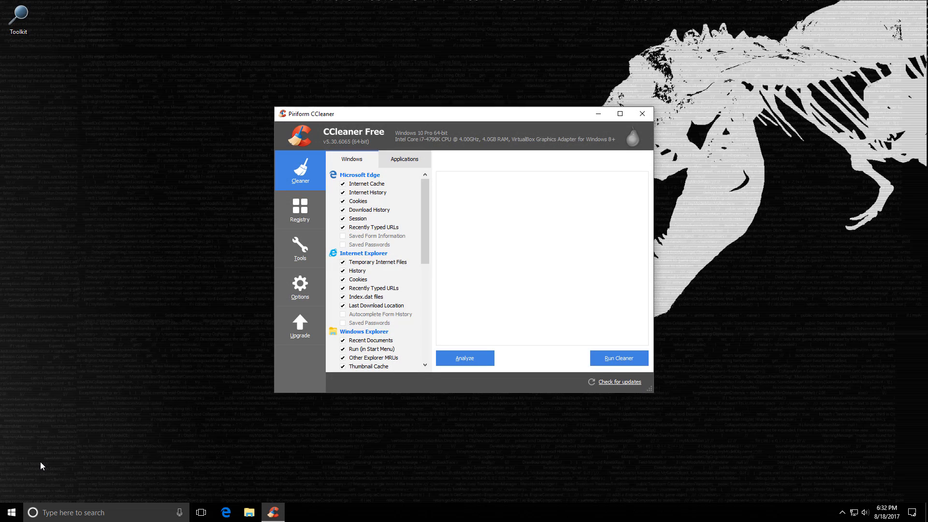
left_click(285, 252)
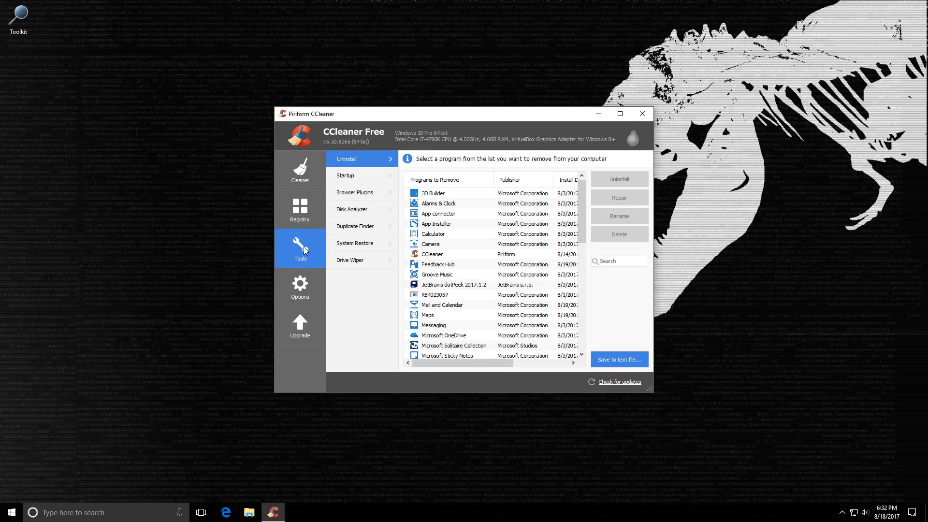
left_click(358, 177)
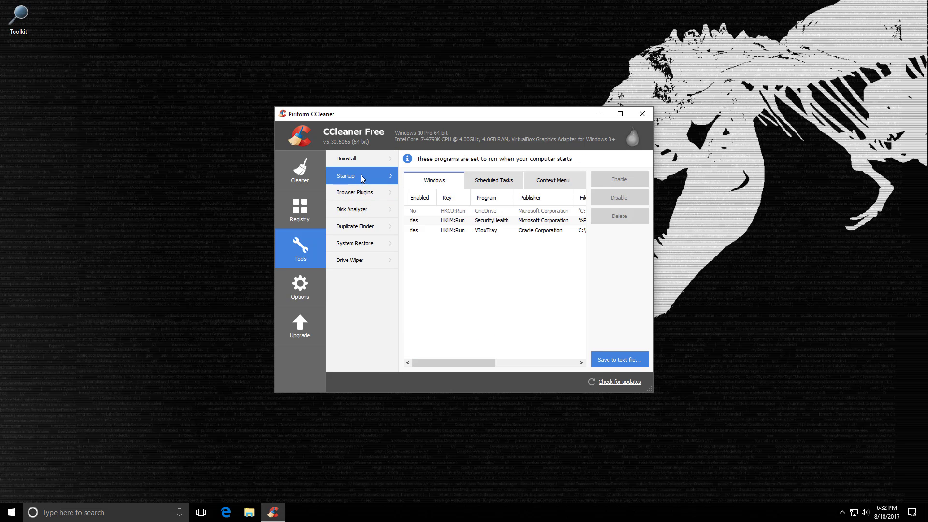
left_click(500, 224)
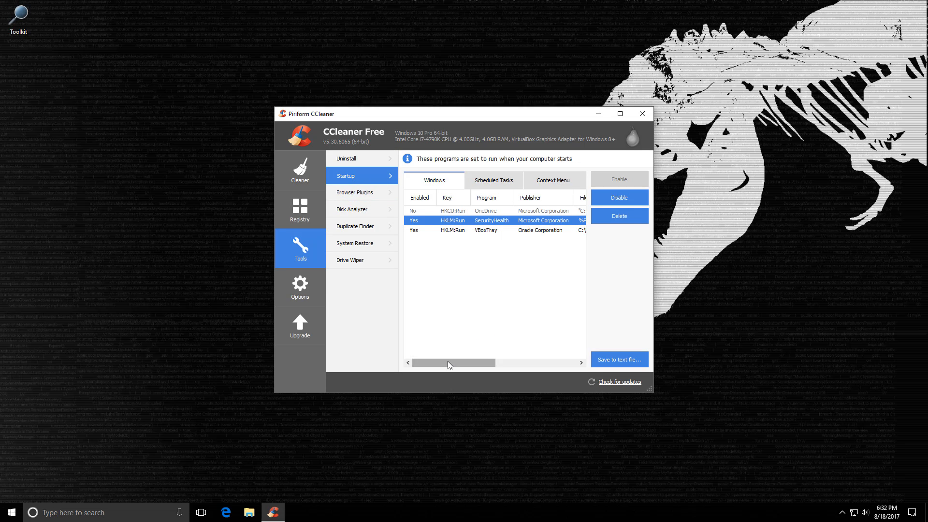
mouse_move(447, 362)
left_mouse_down()
mouse_move(523, 364)
mouse_move(461, 364)
left_mouse_up()
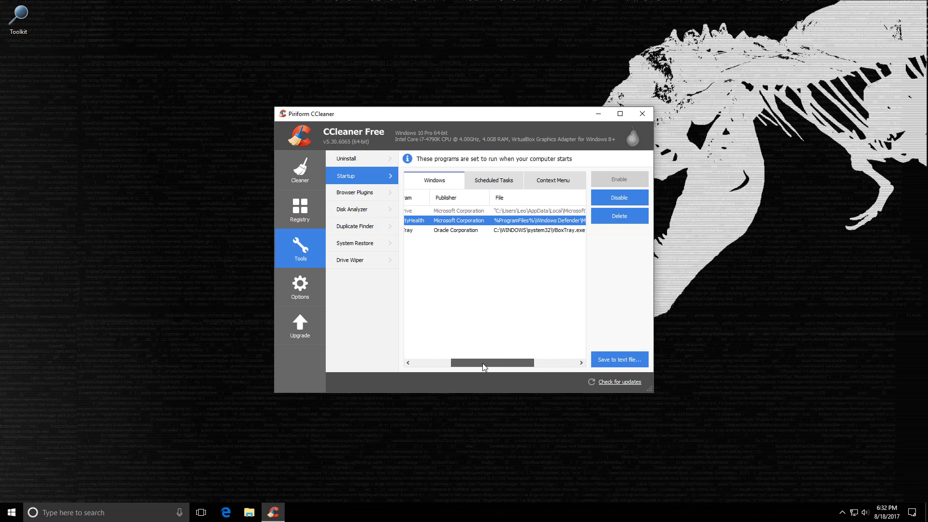
left_click(620, 216)
left_click(483, 284)
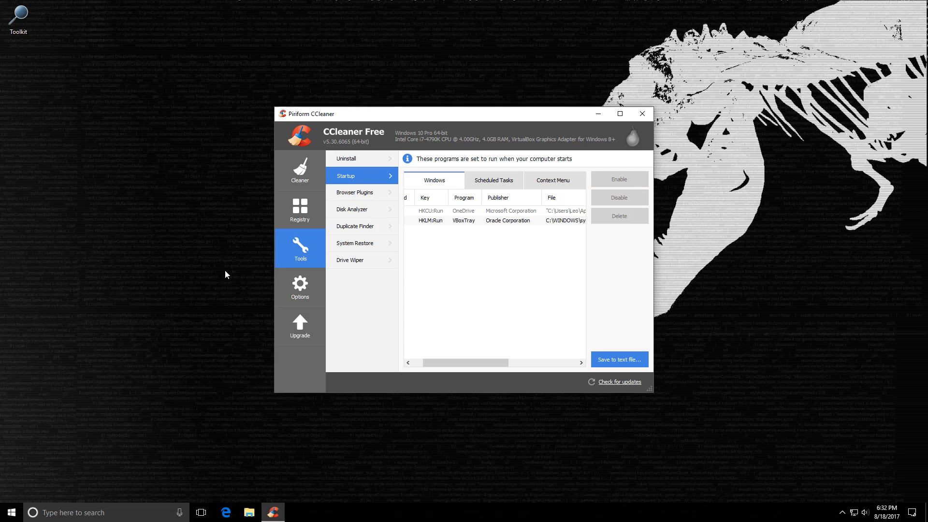
- Uninstall Groove Music and Xbox from the Tools > Uninstall program list
left_click(355, 159)
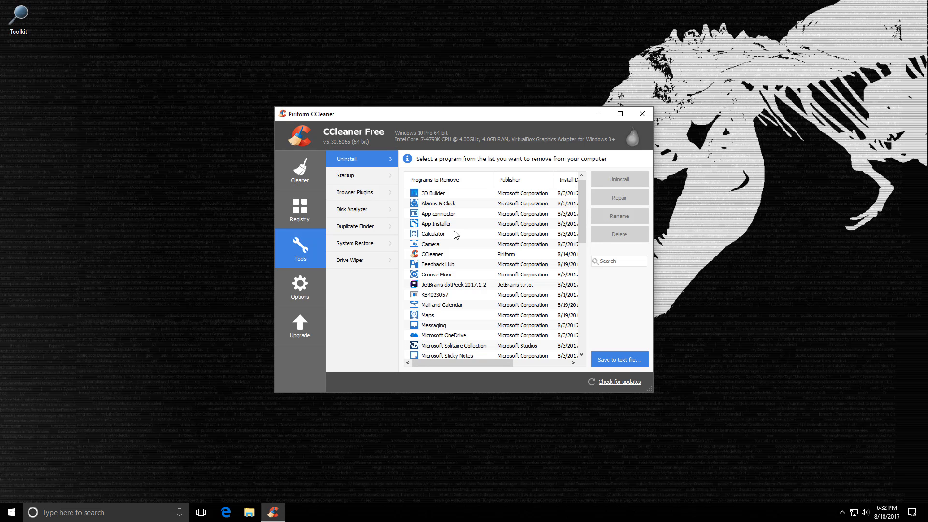
left_click(431, 276)
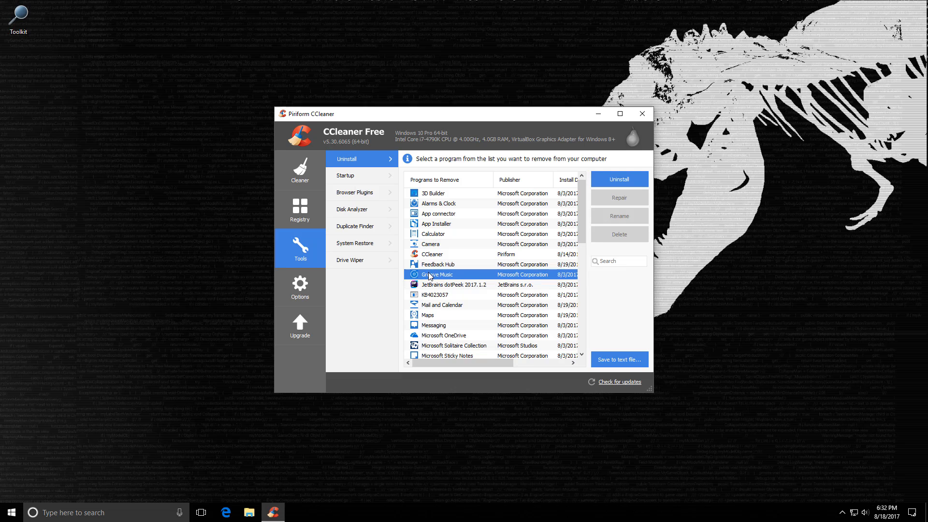
left_click(635, 181)
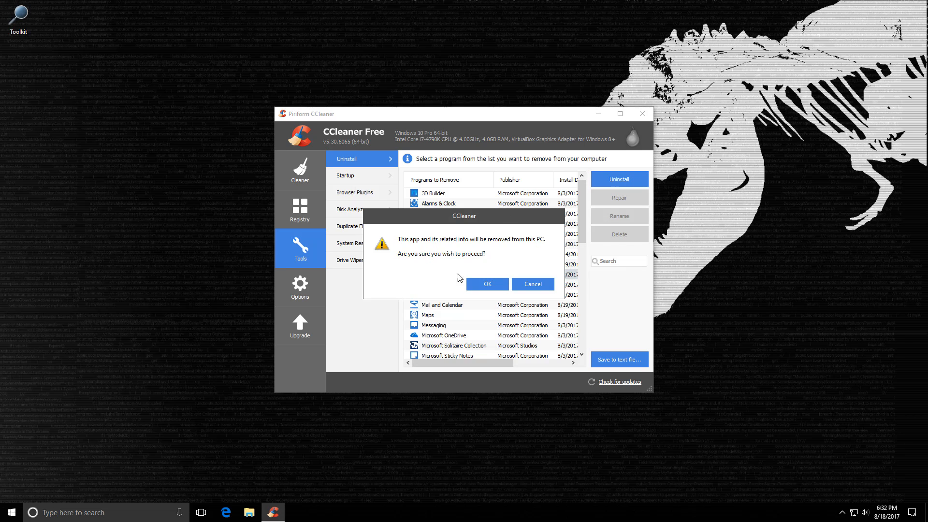
left_click(488, 285)
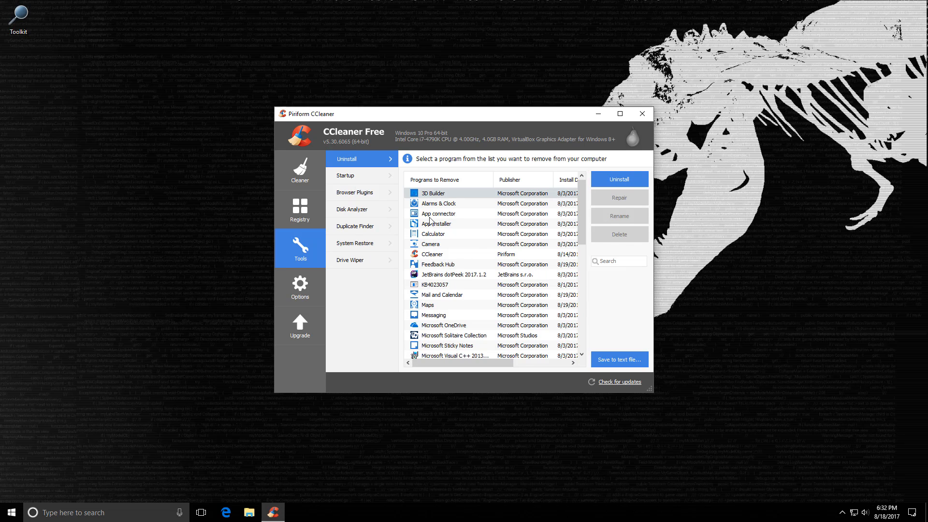
scroll(457, 279, "down", 4)
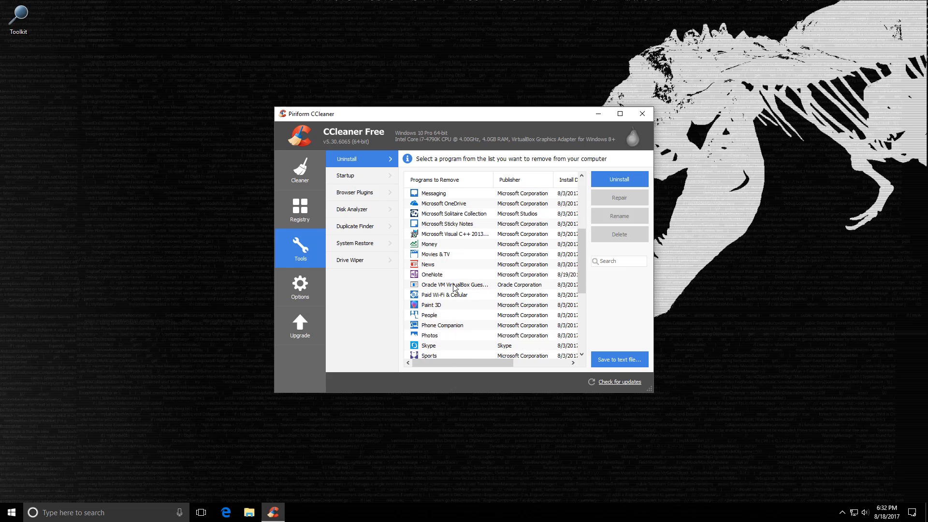
scroll(458, 289, "down", 4)
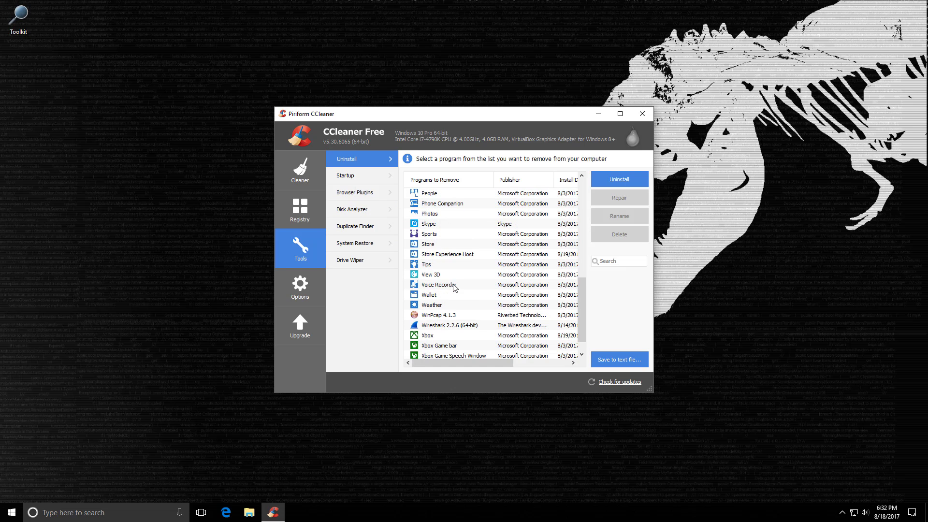
left_click(452, 335)
left_click(619, 179)
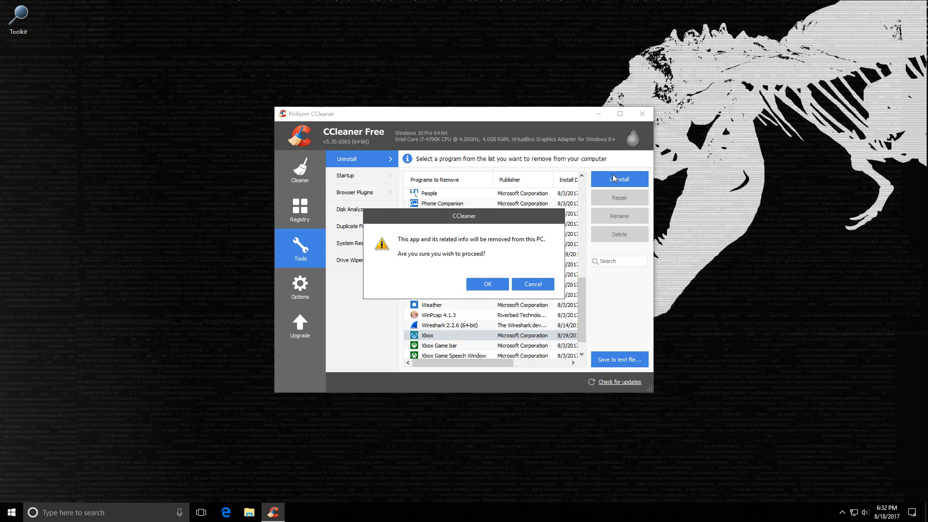
left_click(483, 286)
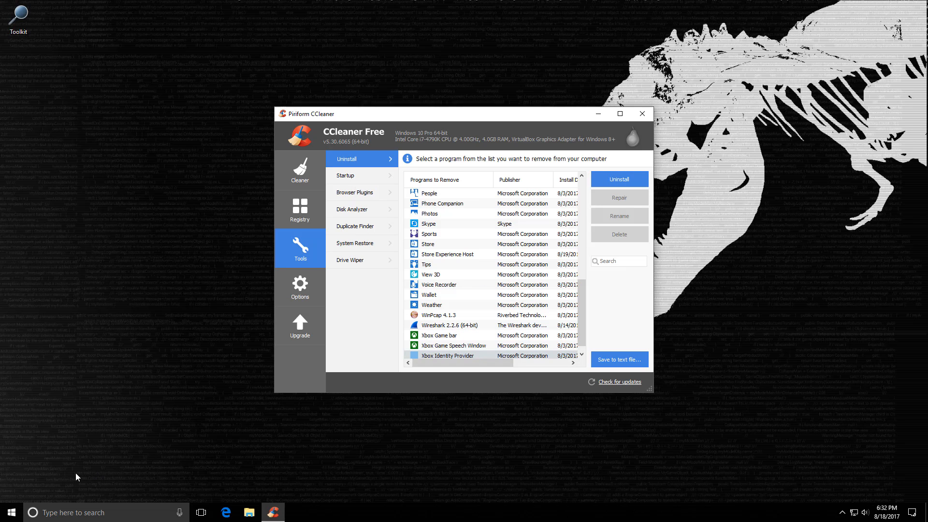
- Check the Start menu tiles and dismiss the menu
left_click(16, 513)
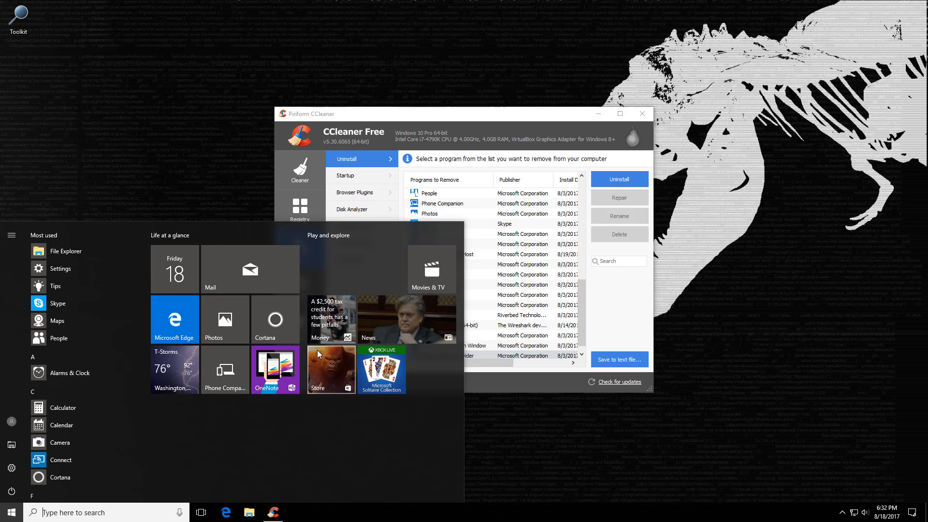
key("Escape")
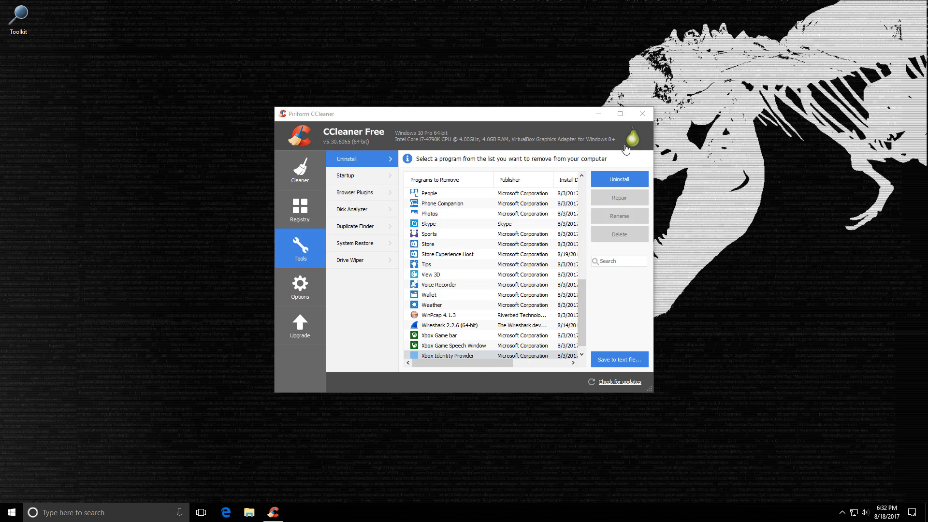
key("alt+F4")
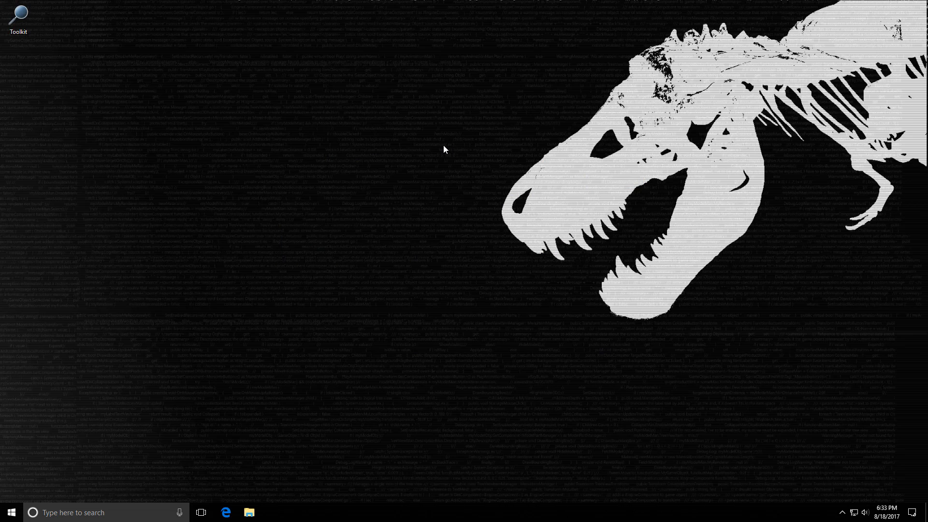